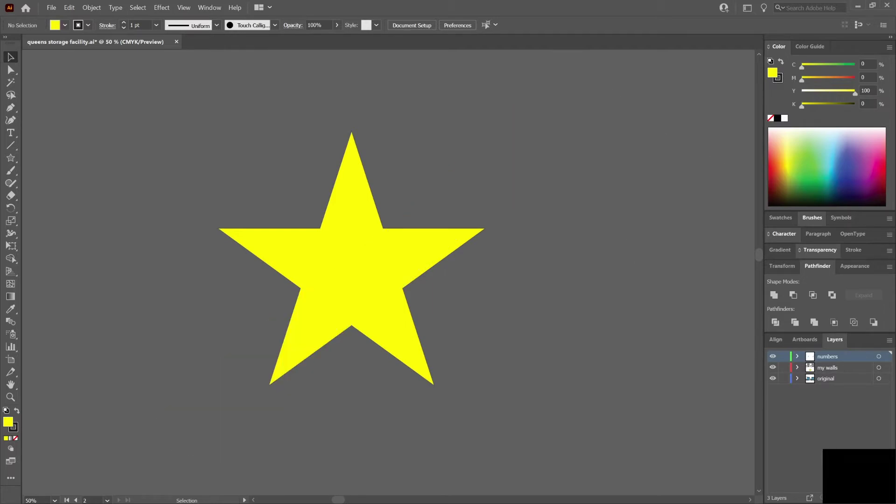
Select the yellow star and rotate it freehand by about 45°.
key("ctrl+a")
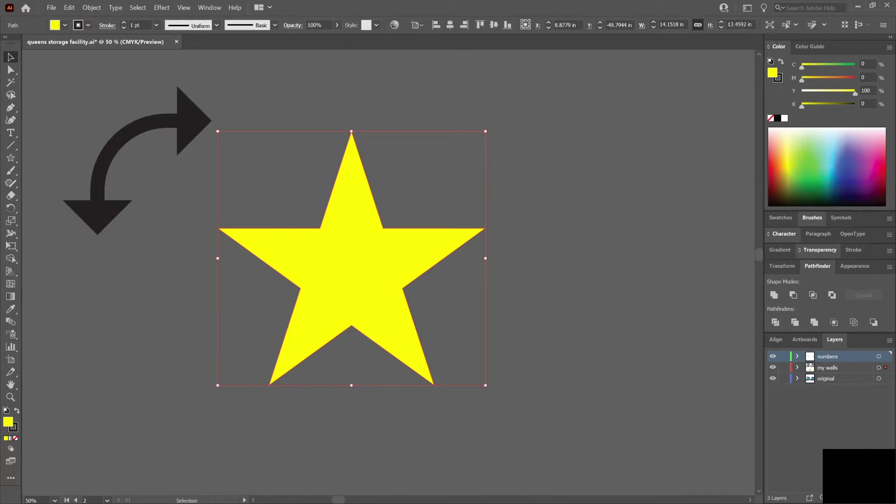
mouse_move(214, 127)
left_mouse_down()
mouse_move(277, 115)
mouse_move(449, 162)
mouse_move(399, 131)
mouse_move(195, 207)
mouse_move(467, 379)
mouse_move(513, 252)
mouse_move(521, 266)
mouse_move(507, 317)
mouse_move(448, 345)
mouse_move(324, 332)
mouse_move(275, 298)
mouse_move(269, 196)
mouse_move(397, 169)
mouse_move(447, 198)
mouse_move(474, 257)
mouse_move(470, 198)
mouse_move(453, 166)
mouse_move(490, 235)
mouse_move(484, 203)
mouse_move(425, 147)
mouse_move(339, 140)
mouse_move(252, 176)
mouse_move(286, 296)
mouse_move(251, 175)
mouse_move(248, 264)
mouse_move(299, 372)
mouse_move(460, 403)
mouse_move(514, 377)
mouse_move(542, 307)
mouse_move(482, 141)
mouse_move(402, 122)
mouse_move(424, 124)
mouse_move(469, 248)
mouse_move(425, 329)
mouse_move(324, 320)
mouse_move(275, 266)
left_mouse_up()
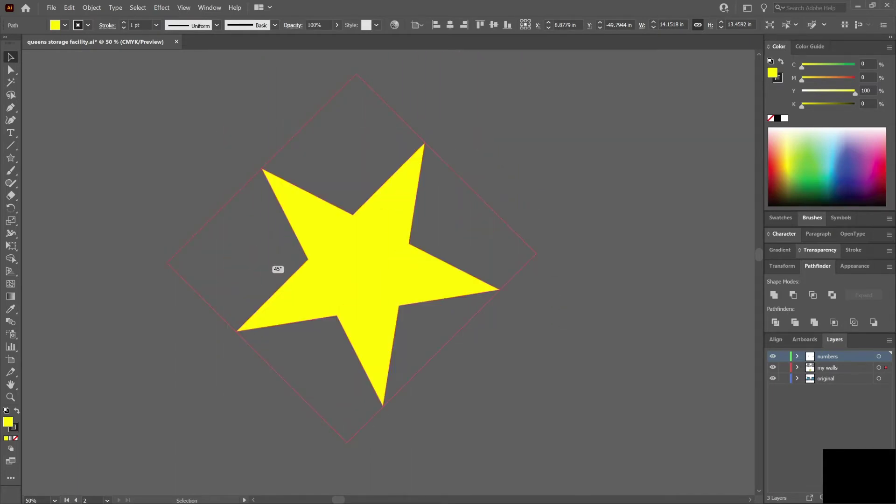
Create a copy of the yellow star rotated by 30° using the Rotate transform.
right_click(352, 255)
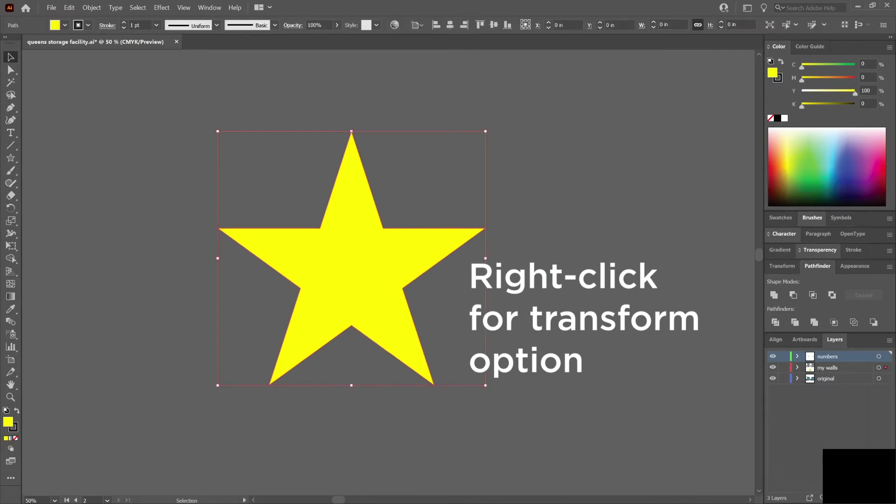
right_click(332, 253)
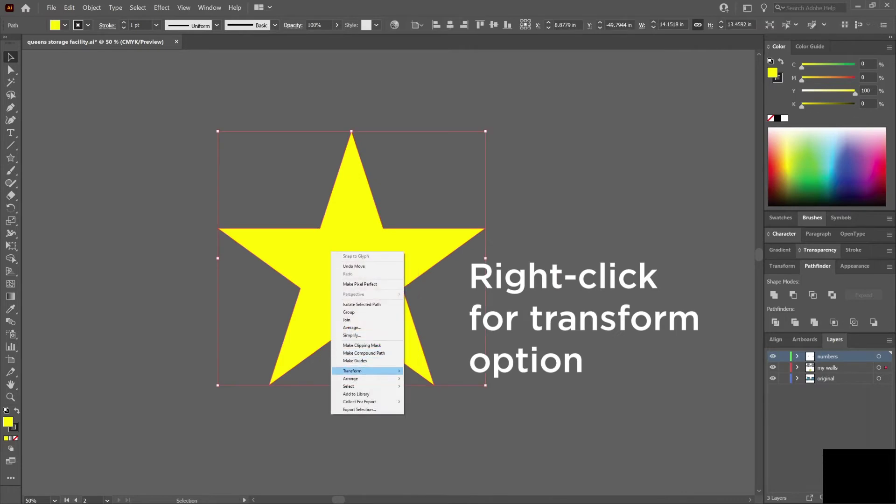
mouse_move(369, 370)
left_click(421, 388)
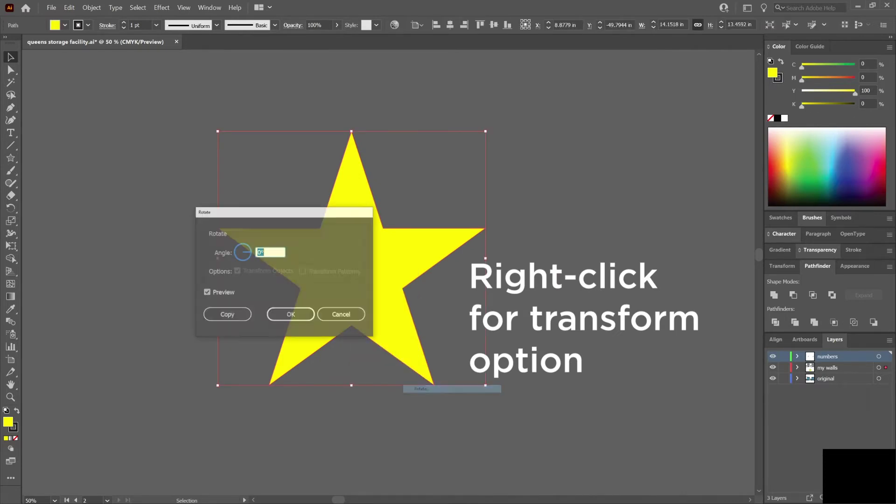
left_click_drag(297, 215, 624, 190)
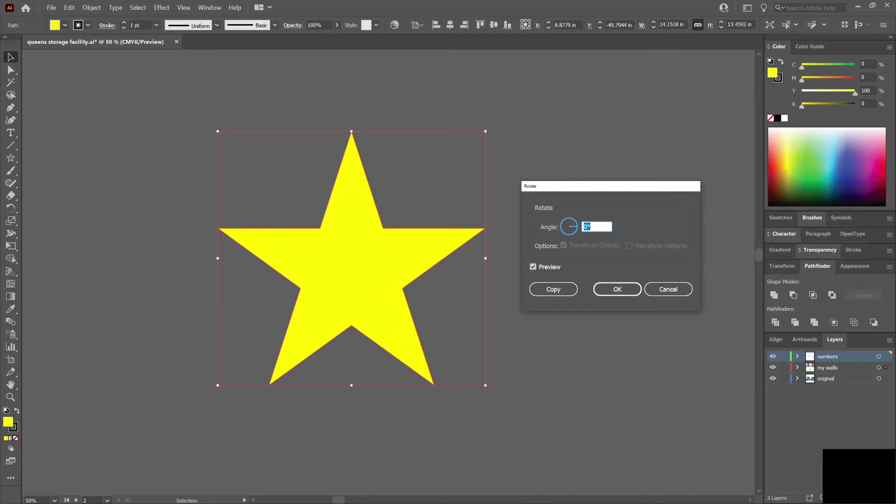
key("Up")
key("Up")
key("Up")
key("Up")
key("Up")
key("Up")
key("Up")
key("Up")
key("Up")
key("Up")
key("Up")
key("Up")
key("Up")
key("Up")
key("Up")
key("Up")
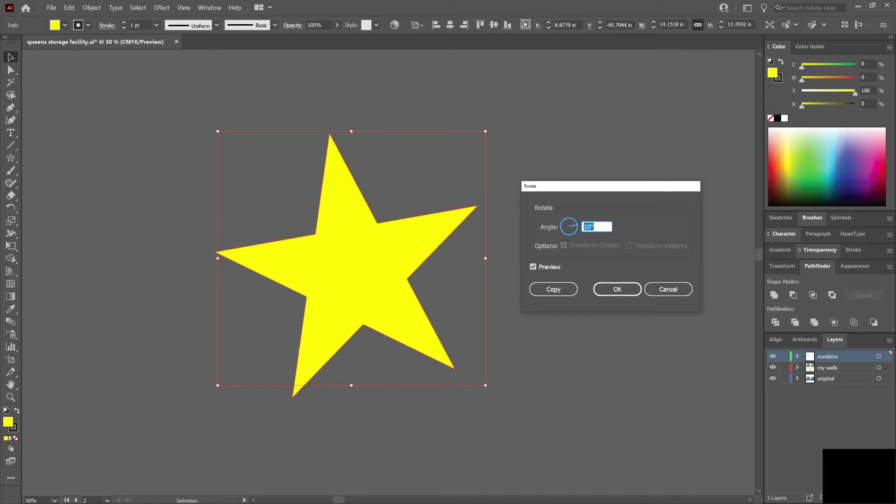
key("Up")
key("Up")
key("Up")
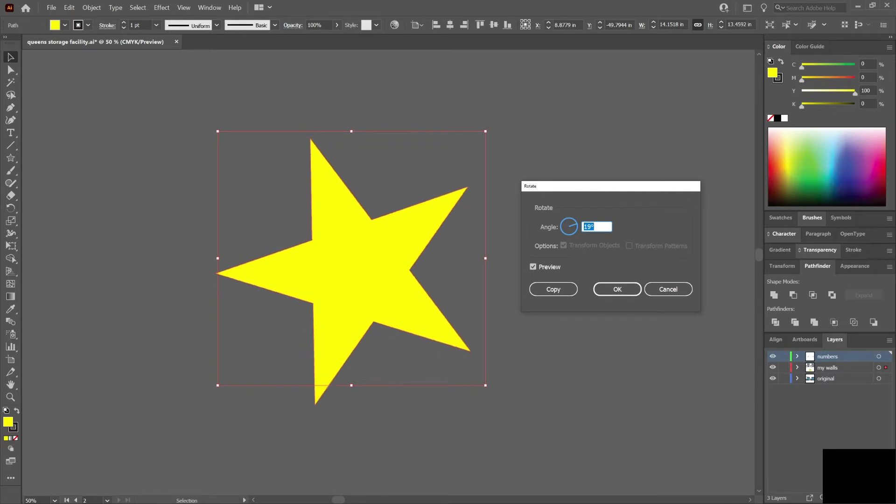
key("Up")
key("Up")
key("Up")
key("Up")
key("Up")
key("Up")
key("Up")
key("Up")
key("Up")
key("Up")
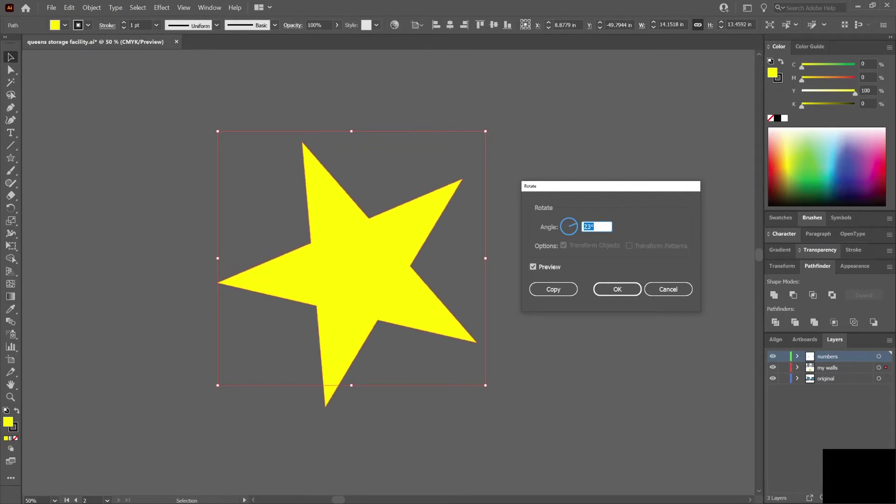
key("Up")
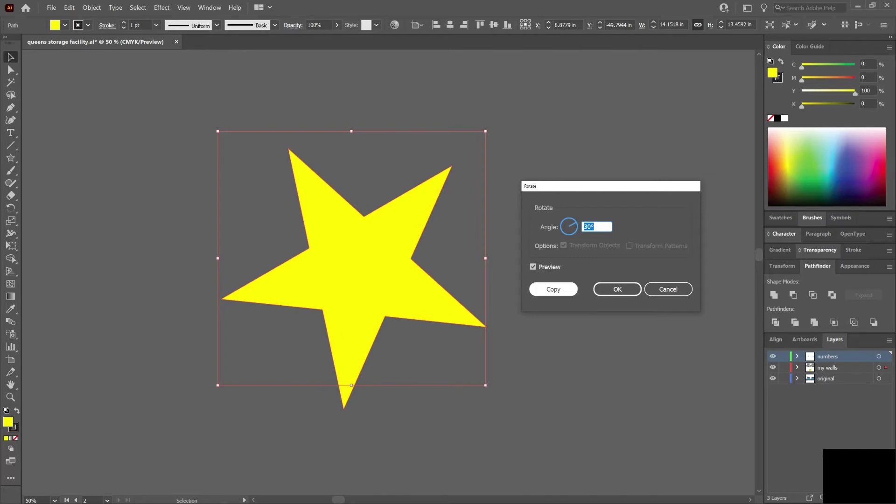
left_click(553, 289)
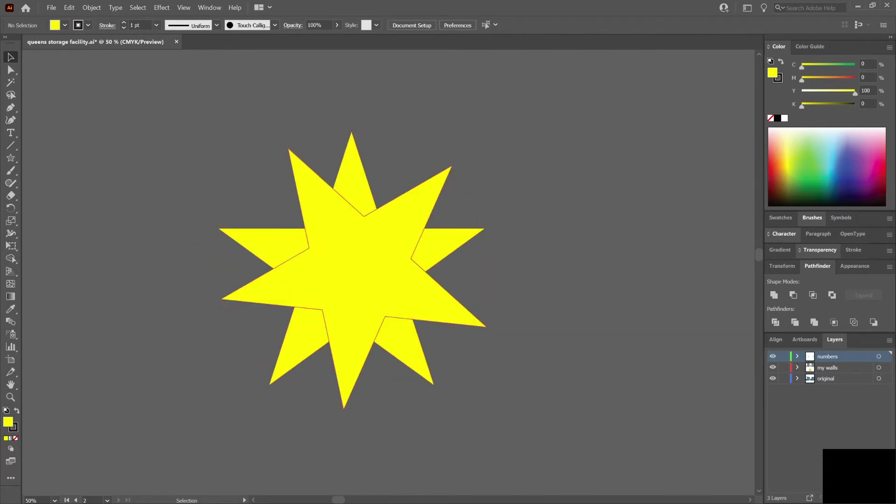
Remove the rotated star copy, leaving only the original upright star.
left_click(354, 266)
key("ctrl+a")
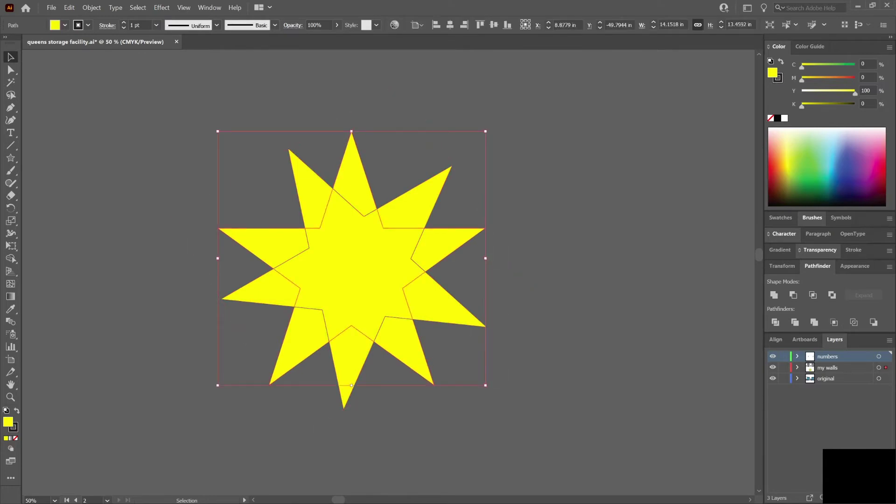
key("ctrl+shift+a")
key("ctrl+z")
left_click_drag(339, 210, 316, 234)
key("Delete")
scroll(389, 271, "up", 5)
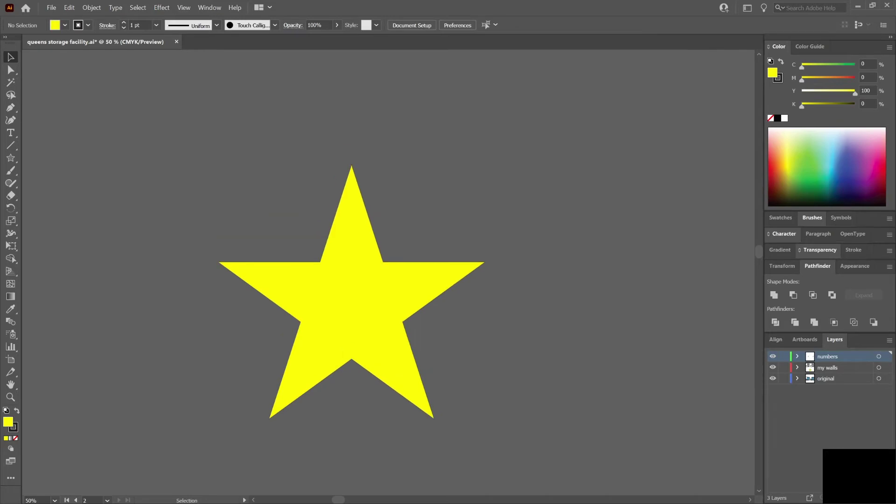
Examine the Sub Cellar Lower Unit Plan and the matching floor plan beside it.
key("ctrl+minus")
scroll(388, 271, "up", 6)
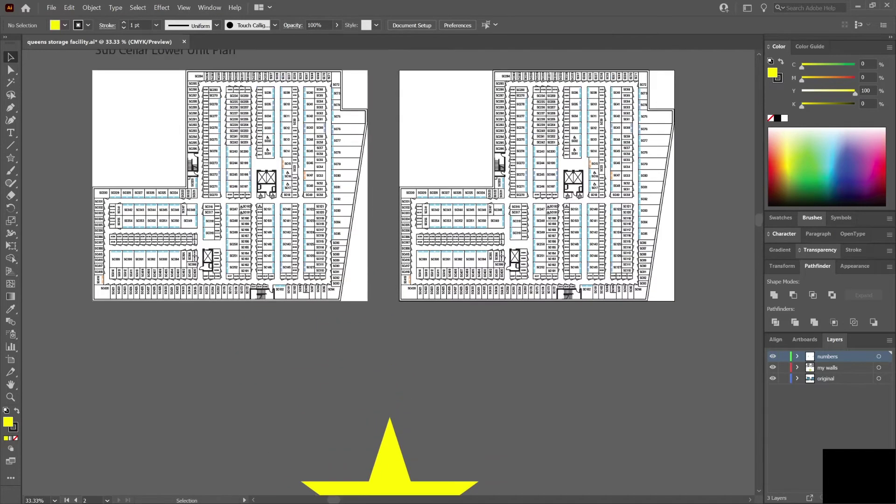
scroll(386, 335, "up", 1)
scroll(386, 334, "up", 1)
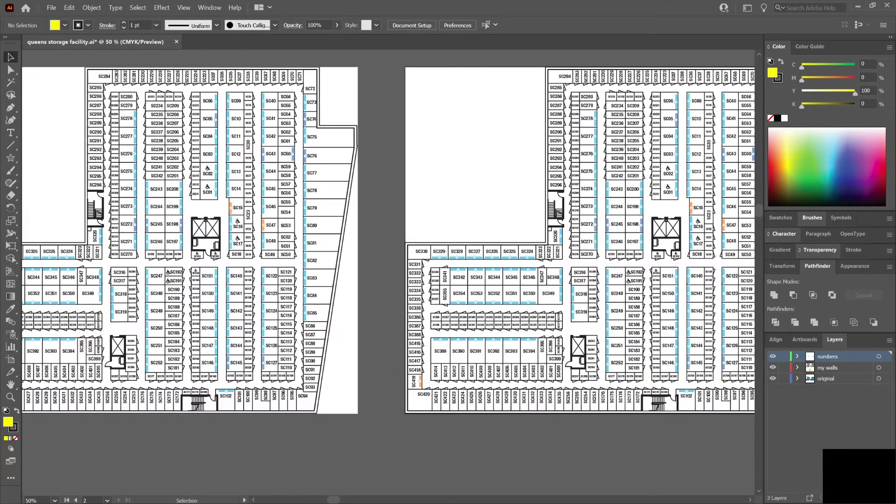
scroll(387, 334, "down", 1)
scroll(387, 334, "left", 1)
scroll(377, 331, "up", 2)
scroll(377, 331, "down", 1)
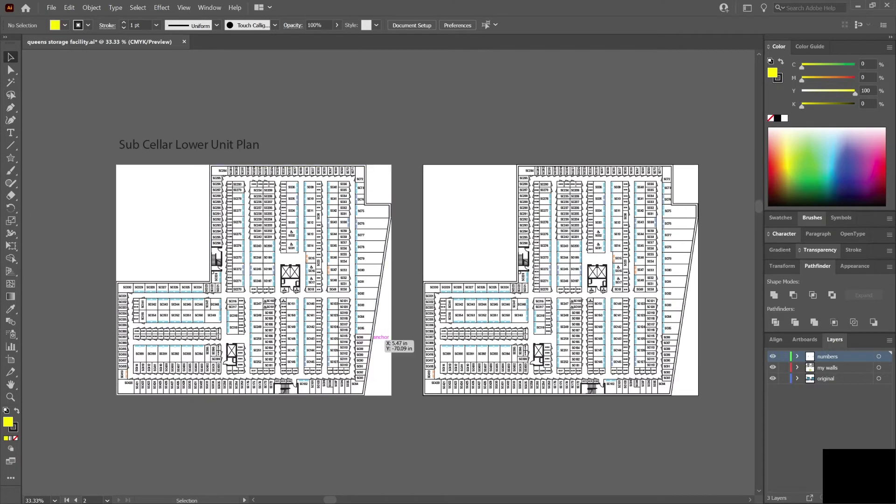
scroll(153, 368, "up", 1)
scroll(233, 366, "up", 1)
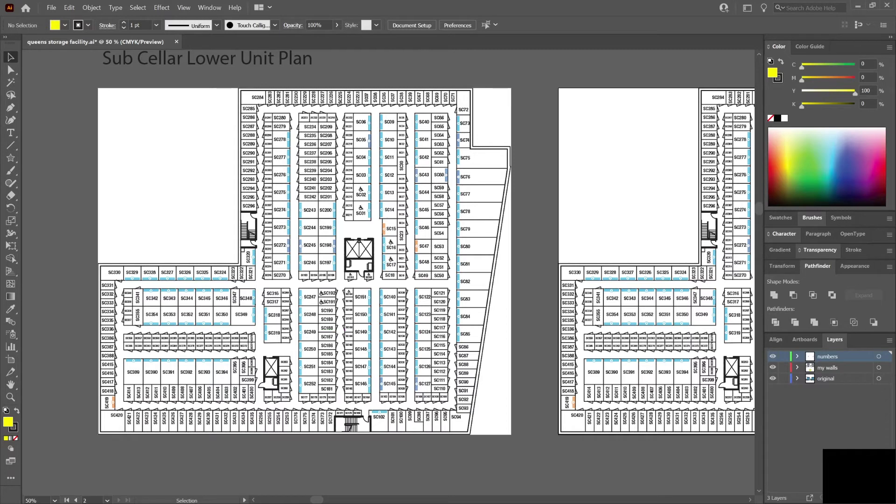
Inspect the SC189 unit label on the first plan, clear the selection, and look over the second plan.
left_click(326, 320)
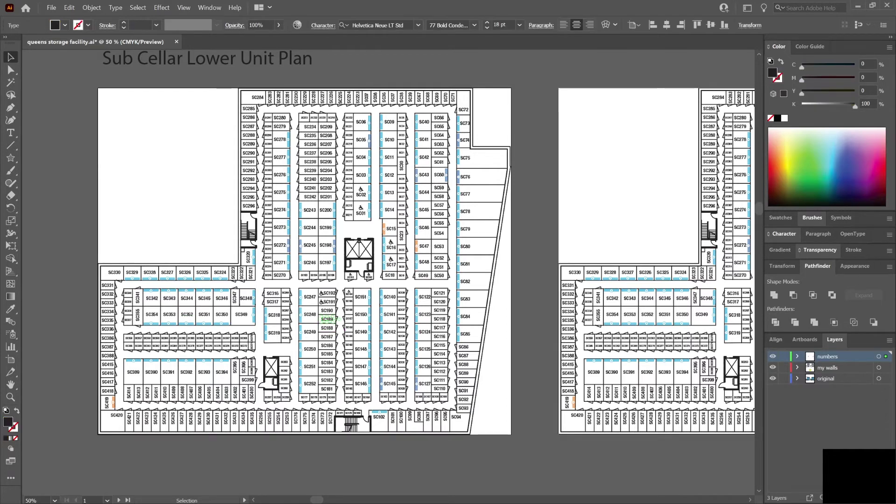
left_click(145, 261)
scroll(144, 263, "down", 3)
scroll(144, 263, "right", 10)
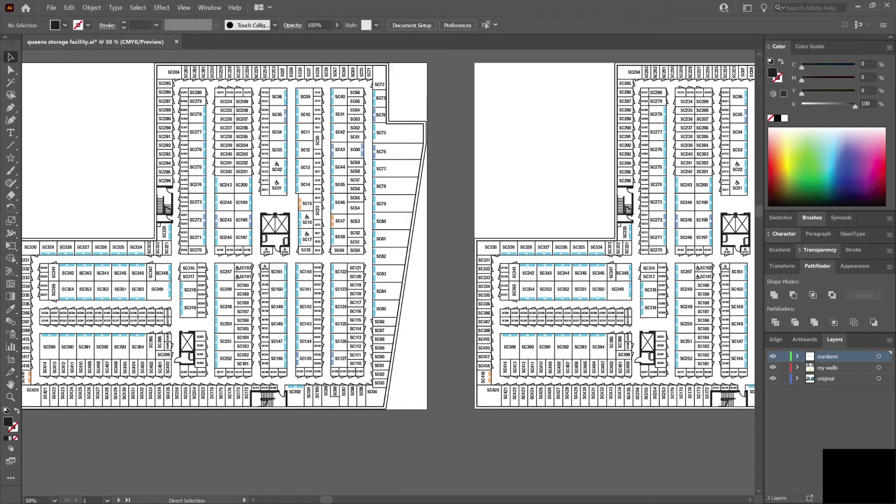
scroll(144, 263, "up", 4)
scroll(319, 379, "left", 2)
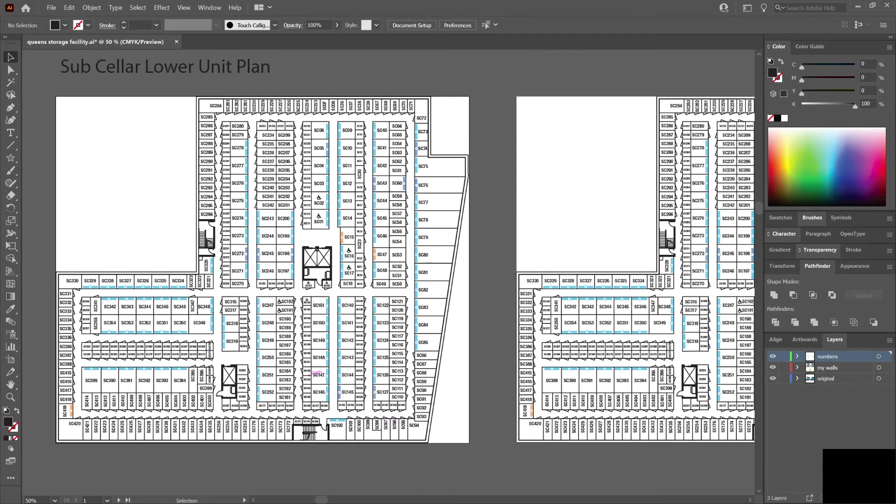
scroll(321, 379, "right", 10)
scroll(321, 379, "left", 7)
scroll(321, 379, "left", 1)
key("v")
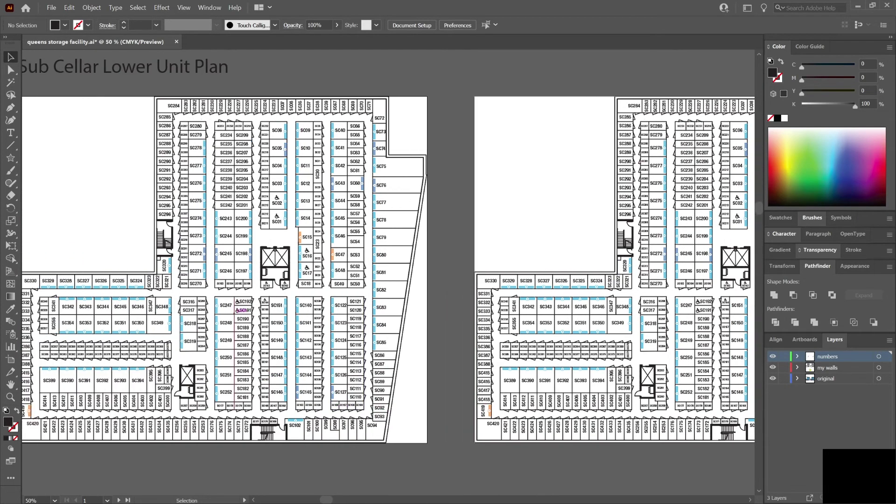
scroll(388, 269, "right", 16)
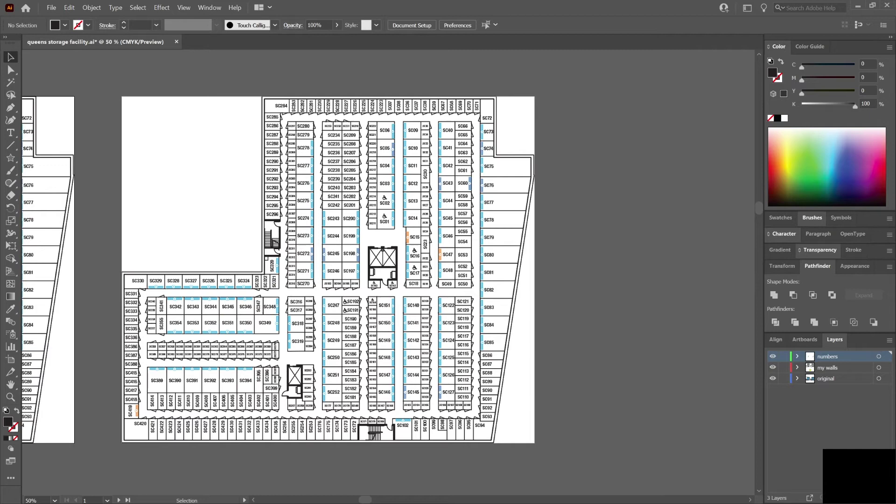
Hide the "my walls" and "original" layers and select the unit numbers on the second plan.
left_click(772, 368)
left_click(773, 378)
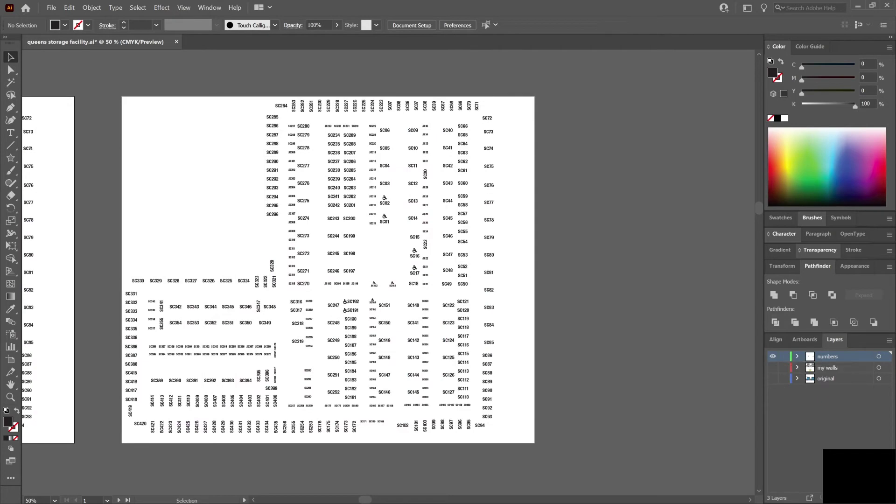
left_click_drag(503, 446, 518, 451)
scroll(388, 269, "left", 4)
scroll(388, 269, "right", 3)
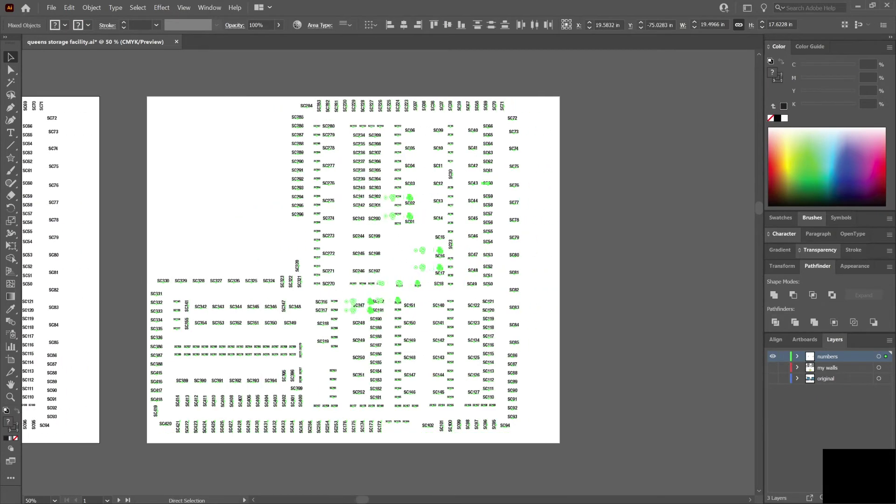
key("ctrl+shift+a")
Show the "my walls" and "original" layers again and check the SC251 label on the second plan.
left_click(773, 368)
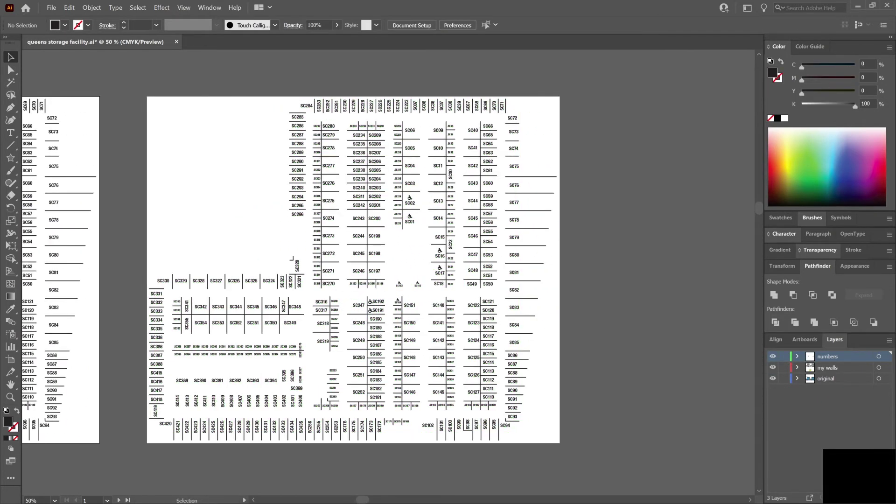
left_click(773, 378)
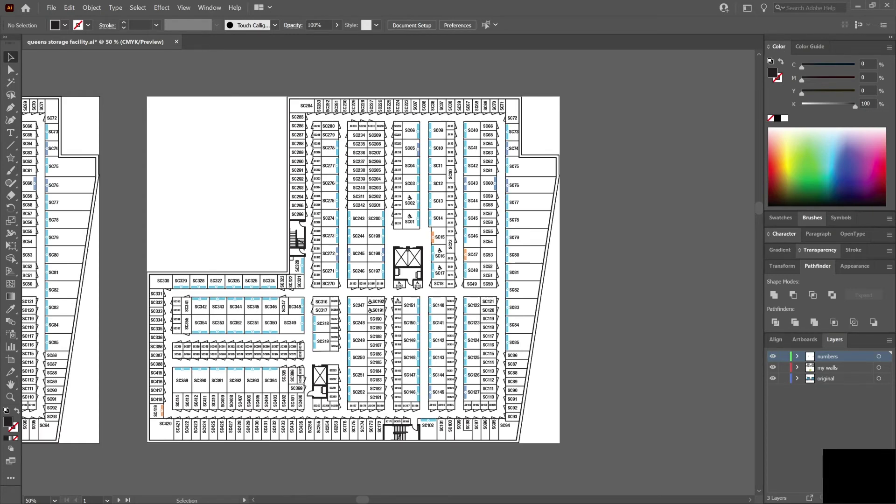
scroll(390, 270, "left", 3)
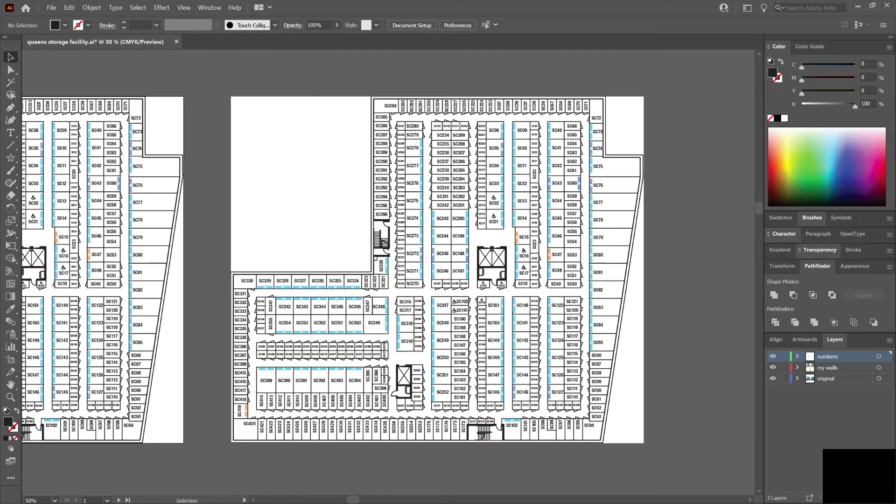
left_click(442, 375)
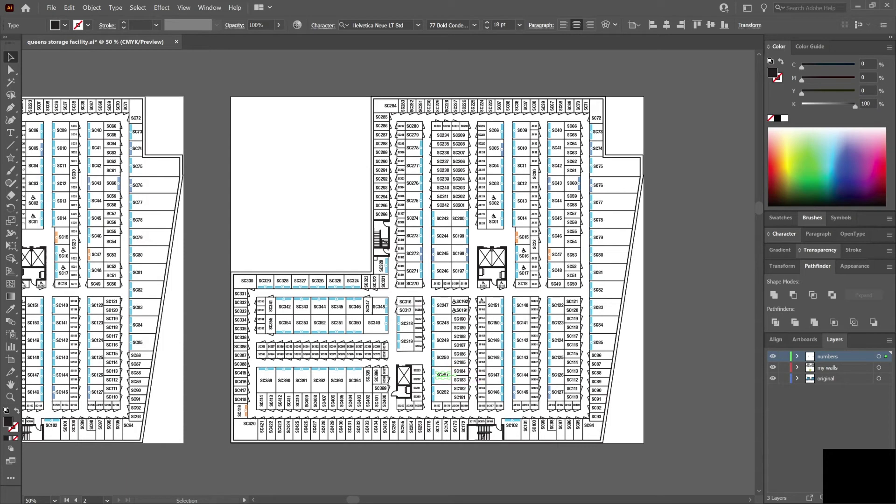
key("ctrl+shift+a")
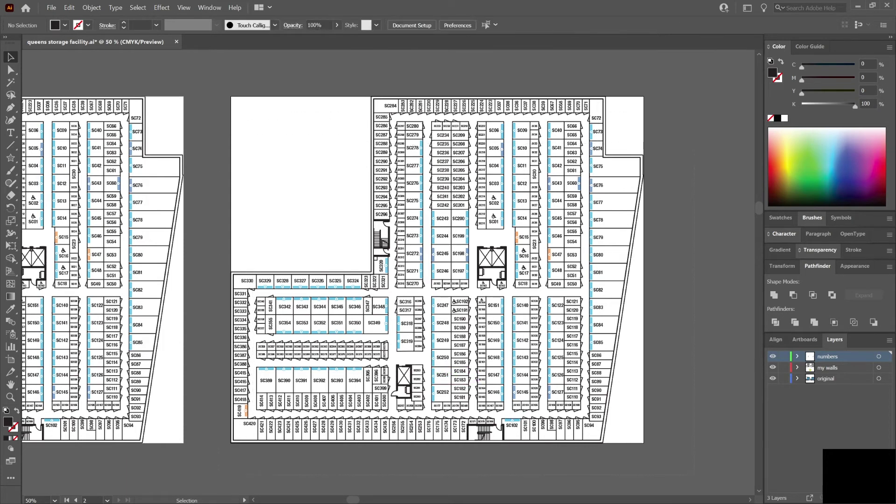
Select all artwork of the second floor plan, rotate it by 180°, and clear the selection.
key("ctrl+a")
right_click(462, 116)
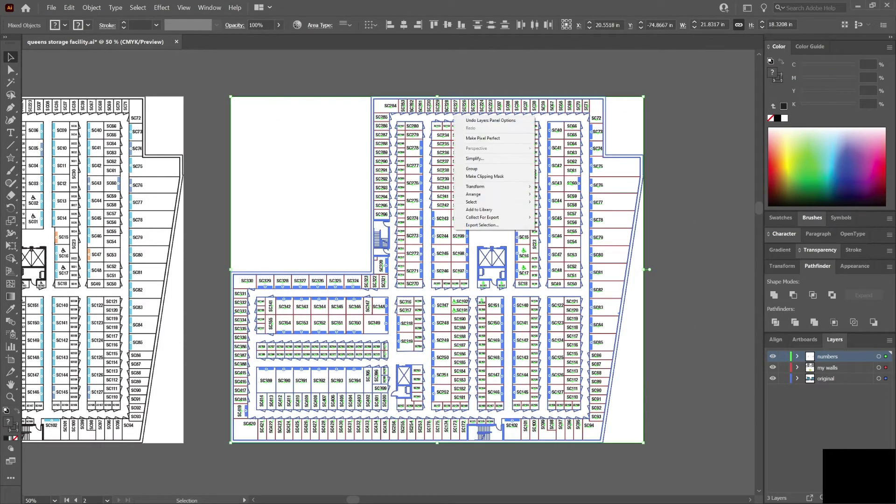
mouse_move(495, 186)
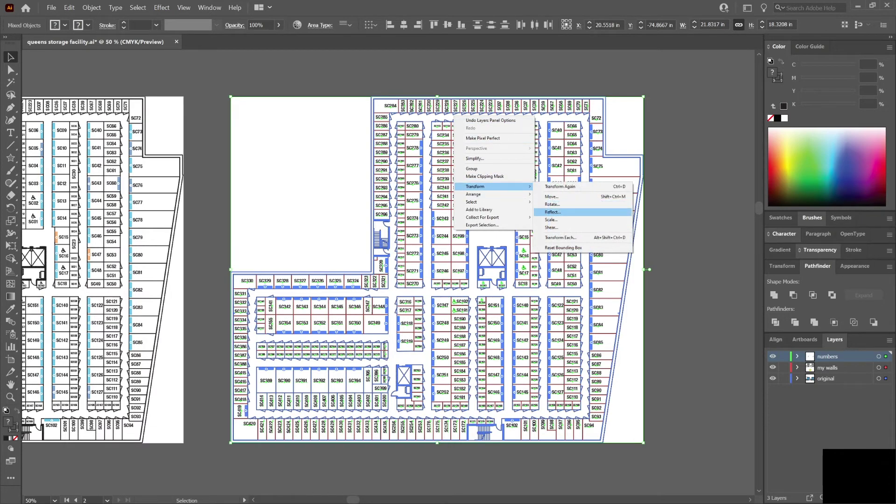
left_click(552, 204)
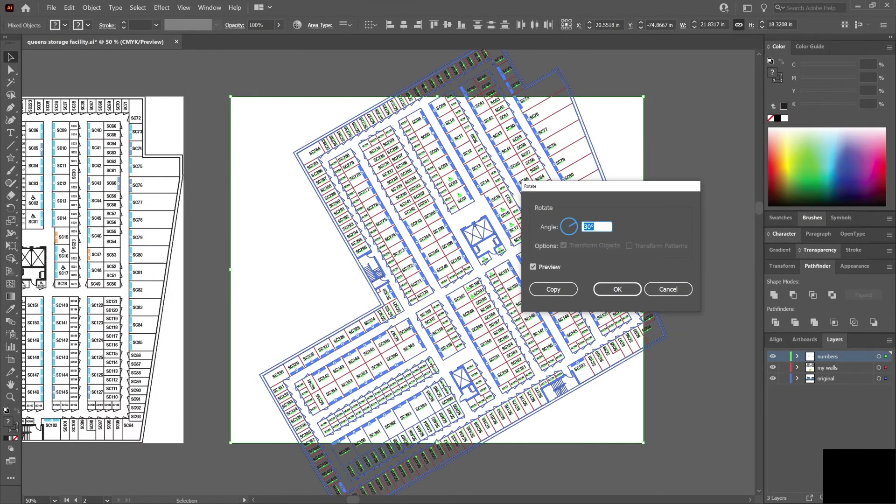
type("180")
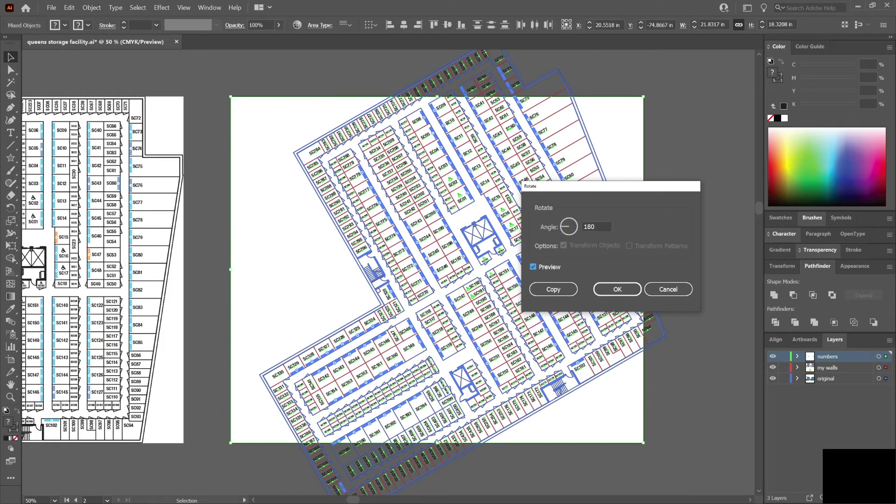
key("Tab")
key("Return")
scroll(437, 269, "right", 1)
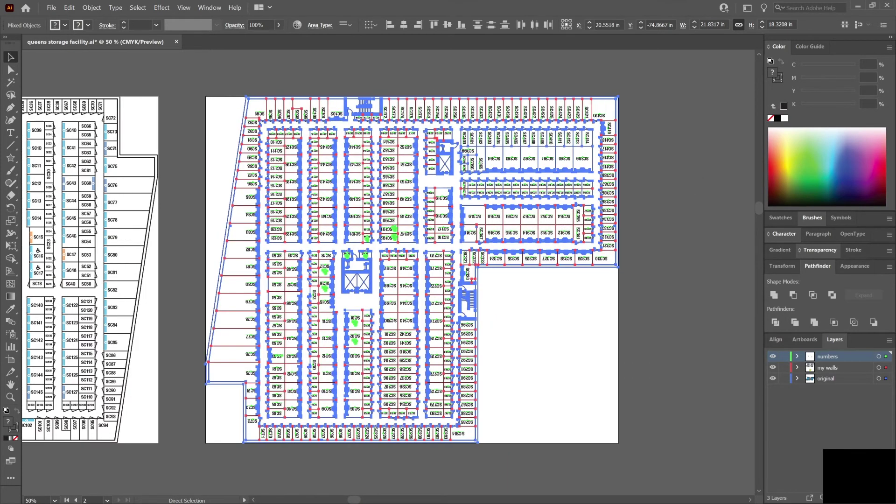
key("ctrl+shift+a")
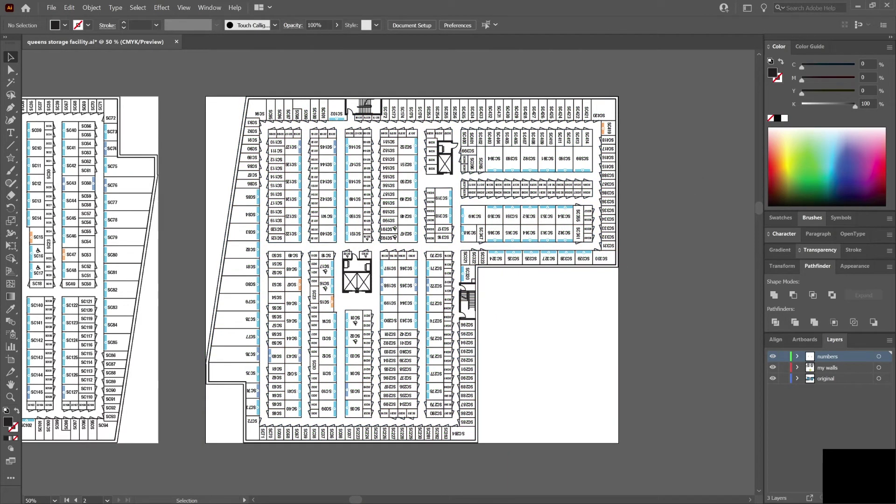
Lock the "my walls" and "original" layers and briefly toggle their visibility, leaving both shown.
left_click(784, 367)
left_click(784, 378)
left_click(773, 368)
left_click(773, 378)
left_click(773, 378)
left_click(773, 368)
Select all unit numbers on the second plan and rotate each one individually by 180° with Transform Each.
key("ctrl+a")
right_click(358, 215)
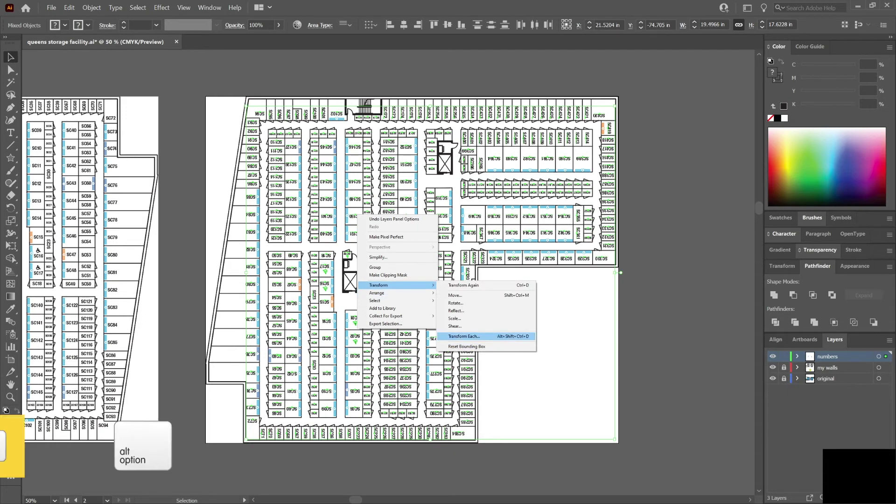
key("ctrl+alt+shift+d")
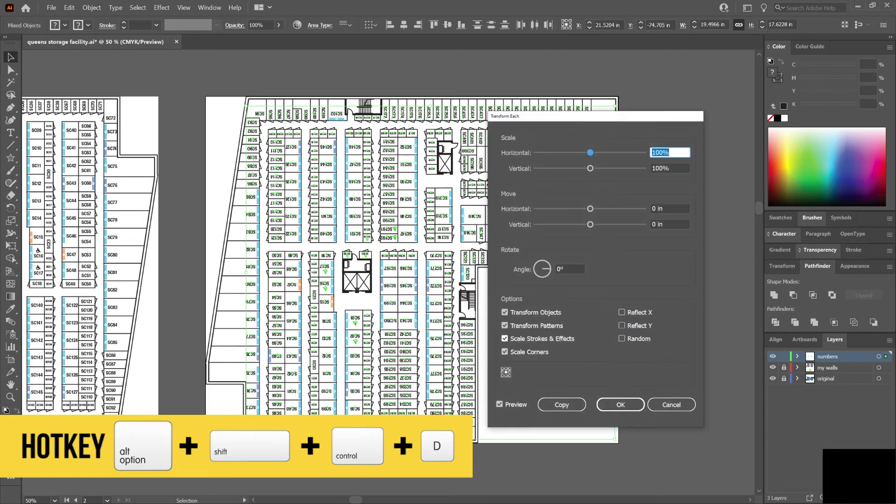
left_click_drag(581, 119, 634, 101)
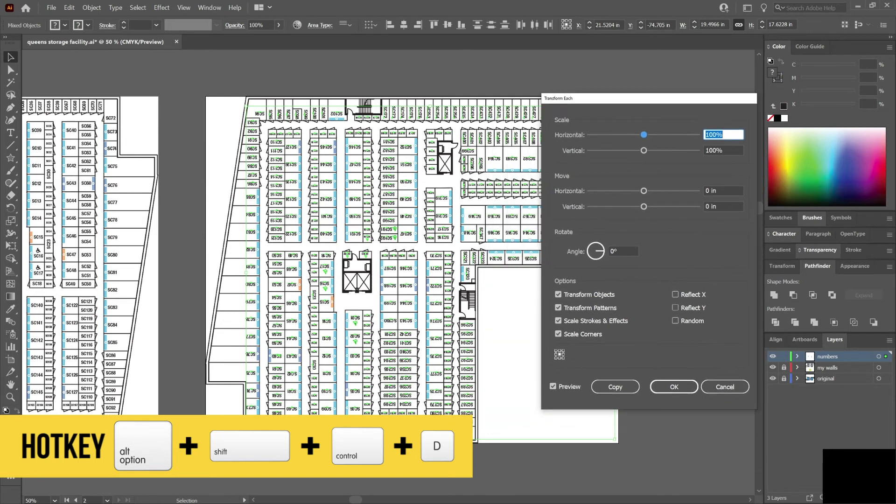
double_click(618, 251)
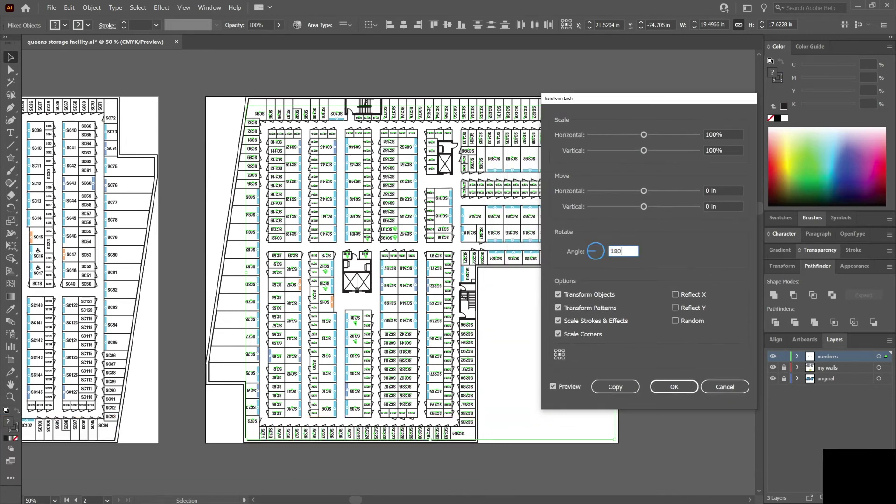
key("Tab")
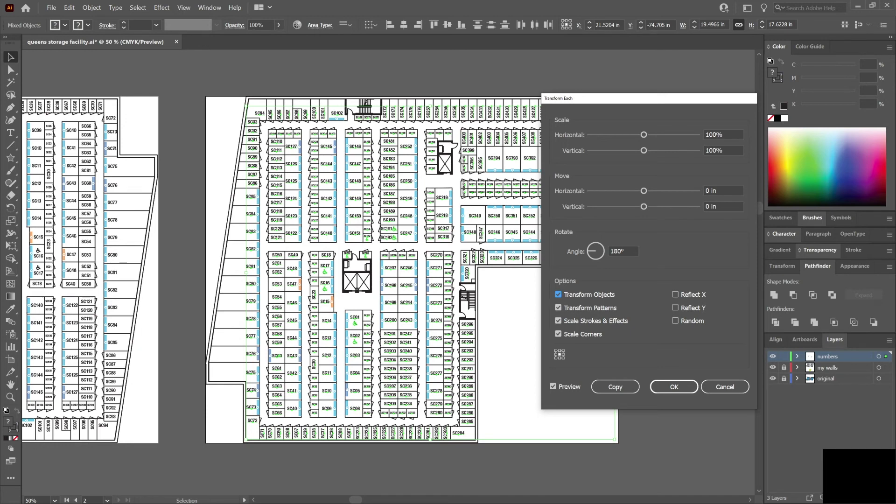
left_click(674, 386)
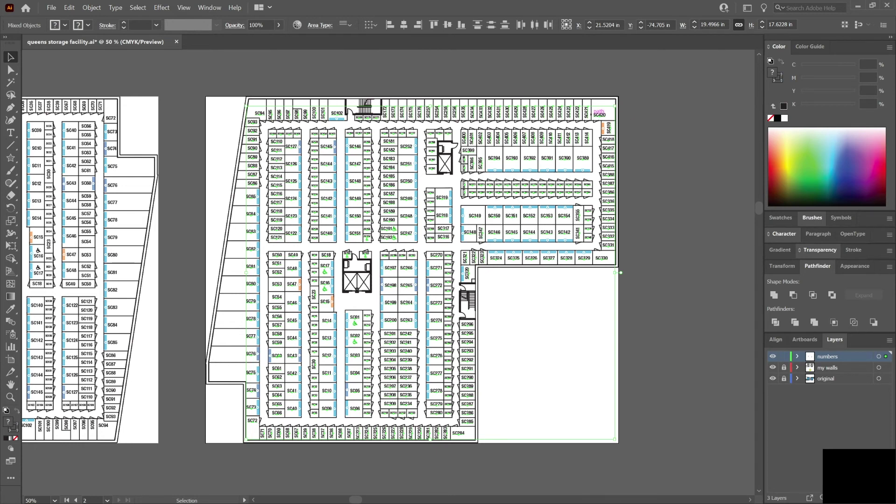
Preview an ordinary Rotate of 180° on the selected unit numbers for comparison, cancel it, and clear the selection.
right_click(587, 112)
mouse_move(616, 182)
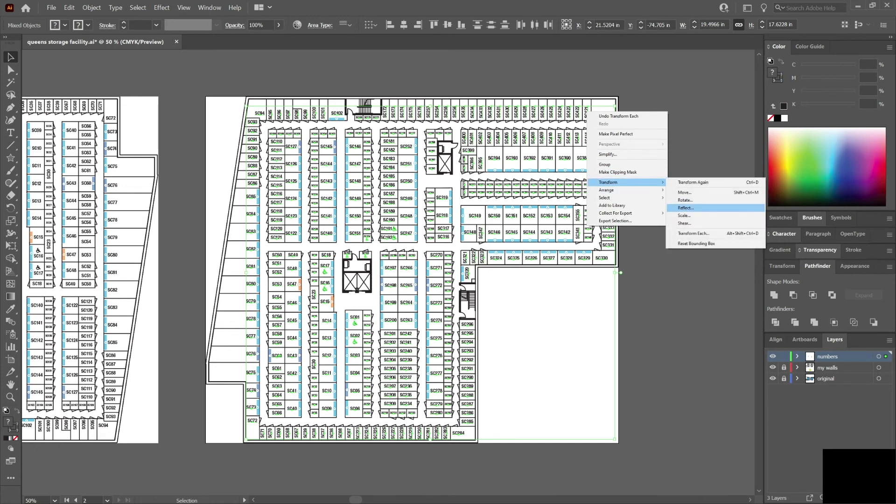
left_click(685, 200)
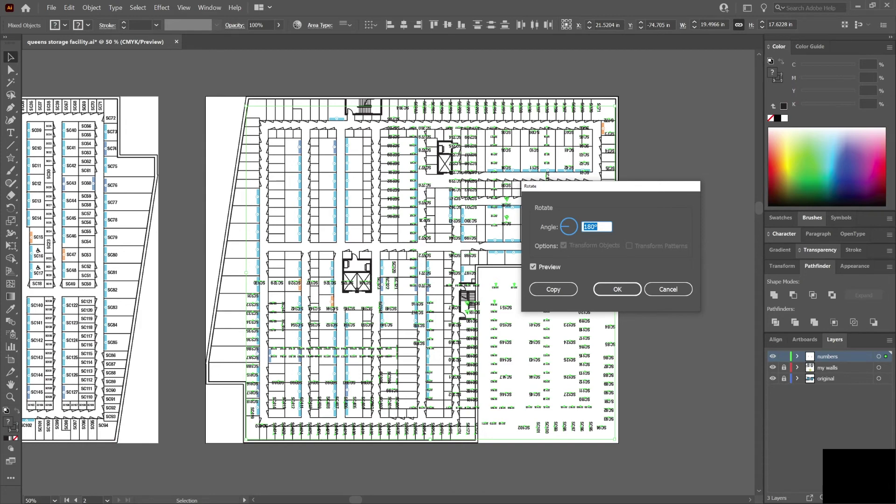
left_click(668, 289)
left_click(620, 272)
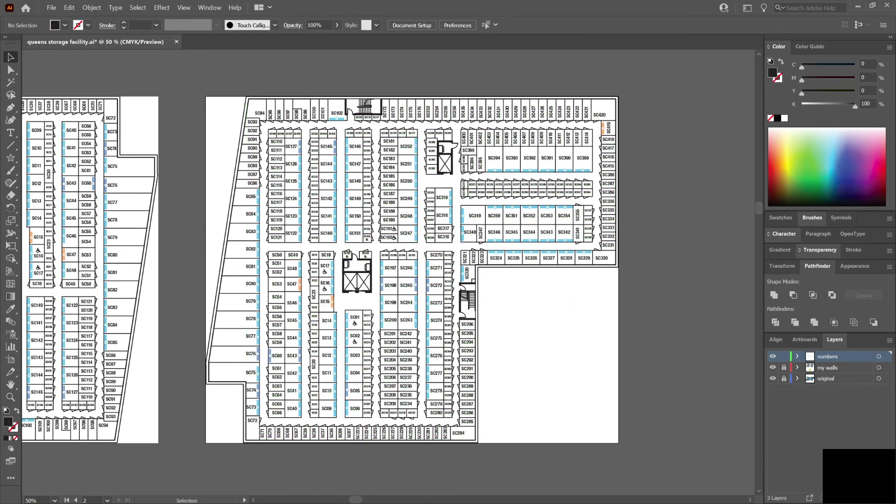
Inspect the unit labels near the slanted wall of the second plan, including SC91, and clear the selection.
scroll(255, 134, "up", 3)
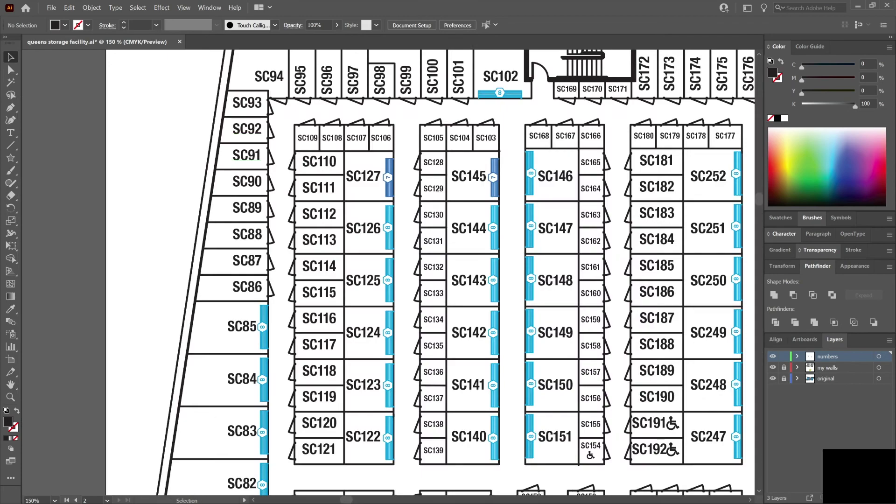
scroll(251, 153, "up", 2)
left_click(243, 159)
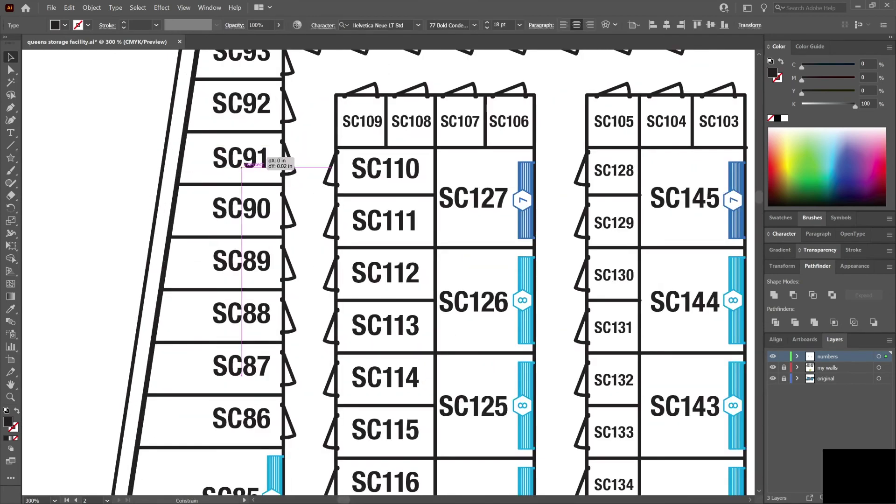
scroll(231, 184, "down", 4)
key("ctrl+shift+a")
scroll(207, 183, "right", 5)
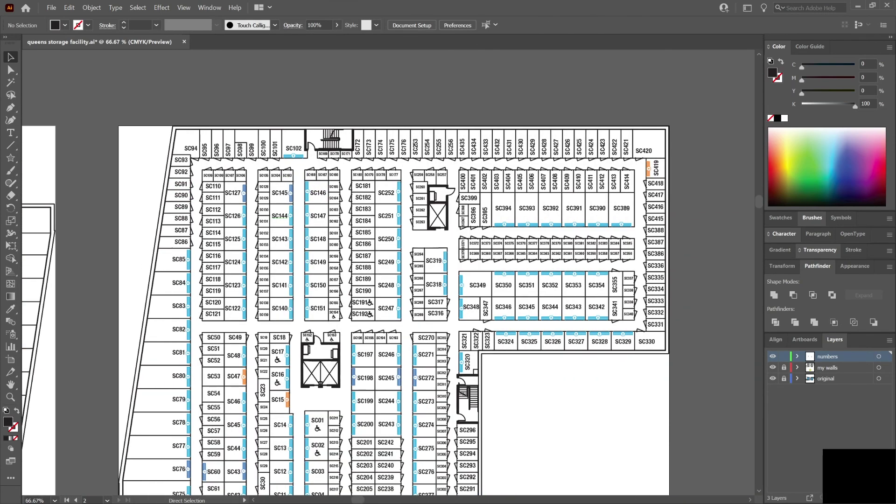
scroll(207, 183, "up", 4)
scroll(219, 158, "down", 6)
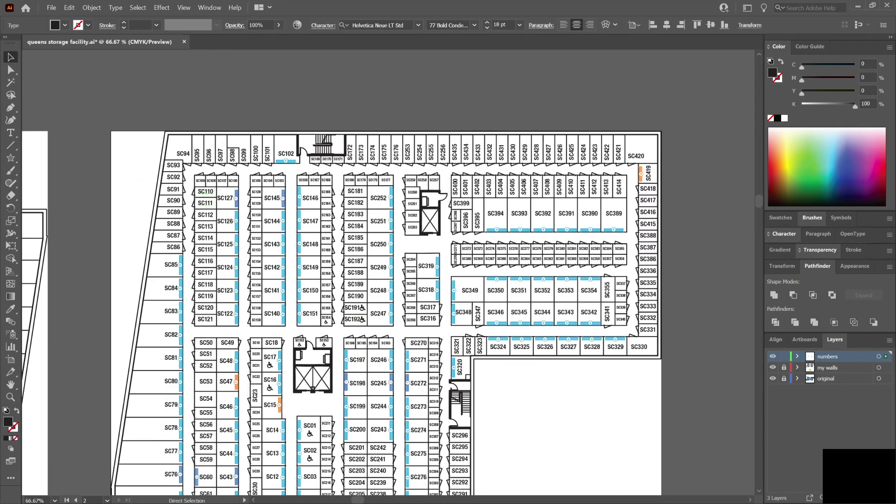
Look over the lower half of the second plan and then its full layout to check the label orientation.
scroll(363, 301, "up", 3)
scroll(363, 301, "left", 4)
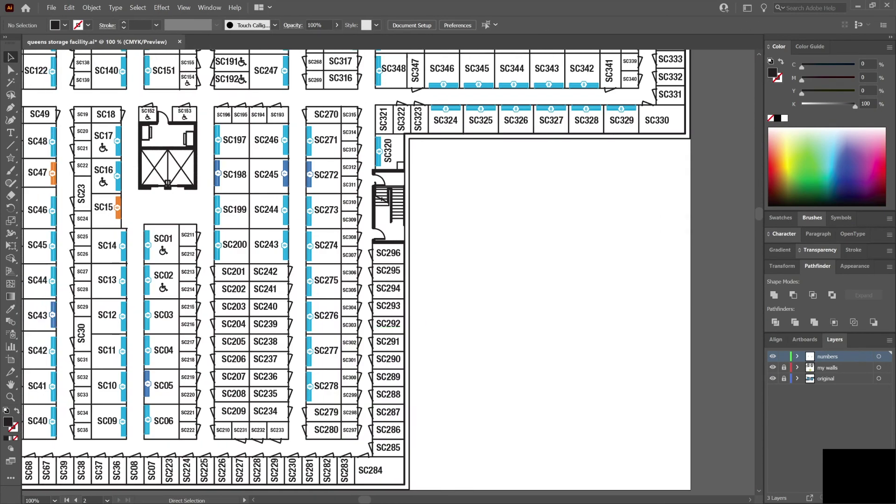
scroll(390, 430, "left", 1)
scroll(391, 429, "down", 2)
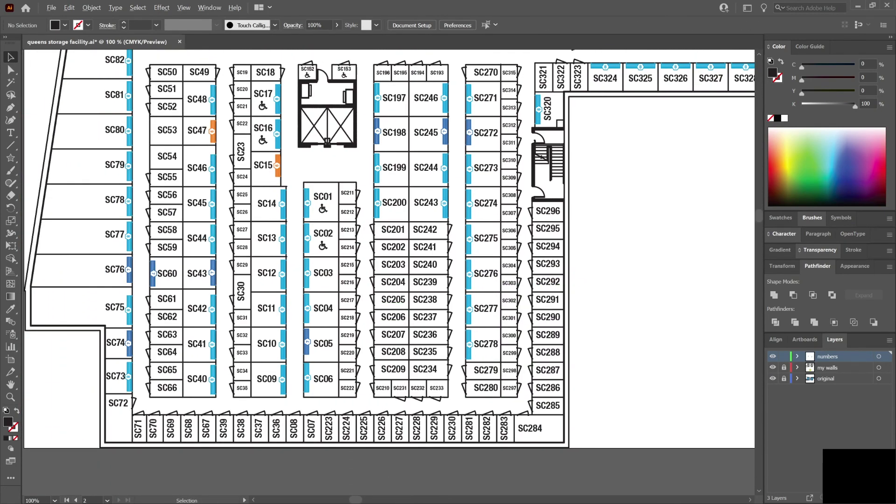
scroll(391, 429, "down", 1)
scroll(391, 429, "up", 2)
scroll(391, 429, "right", 2)
scroll(363, 301, "up", 1)
scroll(363, 301, "right", 1)
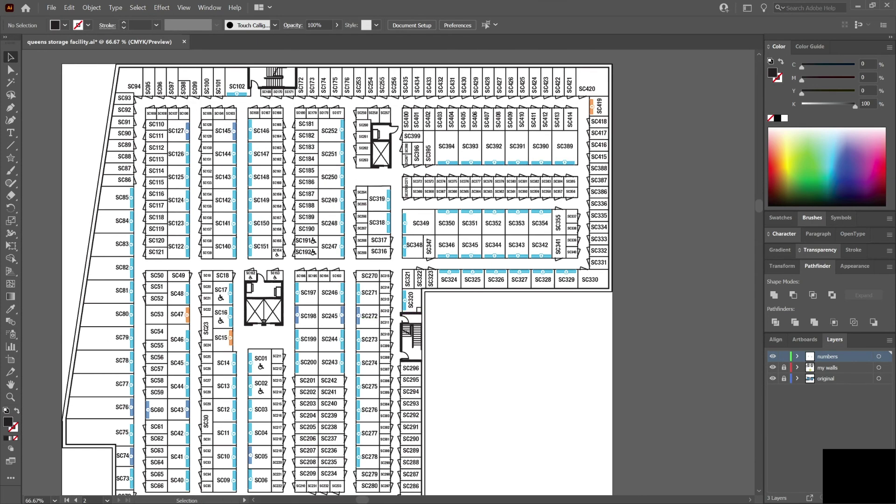
Check the SC324 label, clear the selection, and compare the two floor plans side by side.
left_click(449, 280)
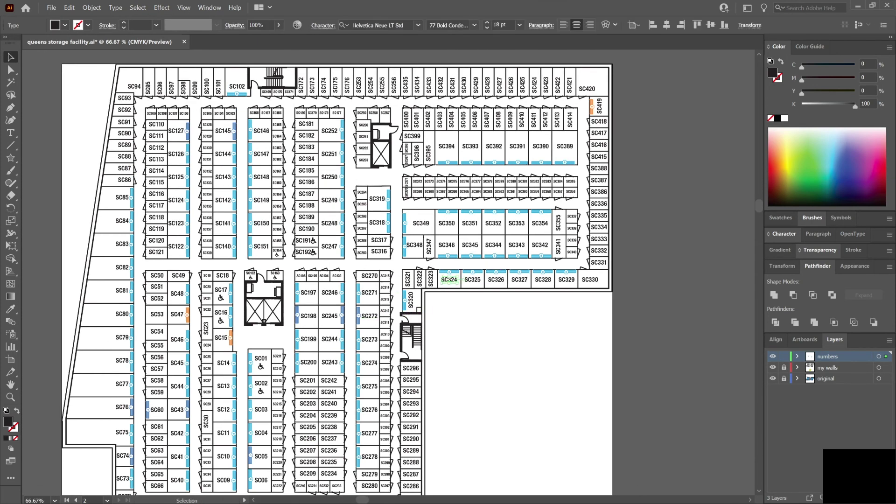
mouse_move(466, 271)
left_mouse_down()
mouse_move(457, 297)
mouse_move(432, 289)
mouse_move(505, 280)
mouse_move(472, 281)
left_mouse_up()
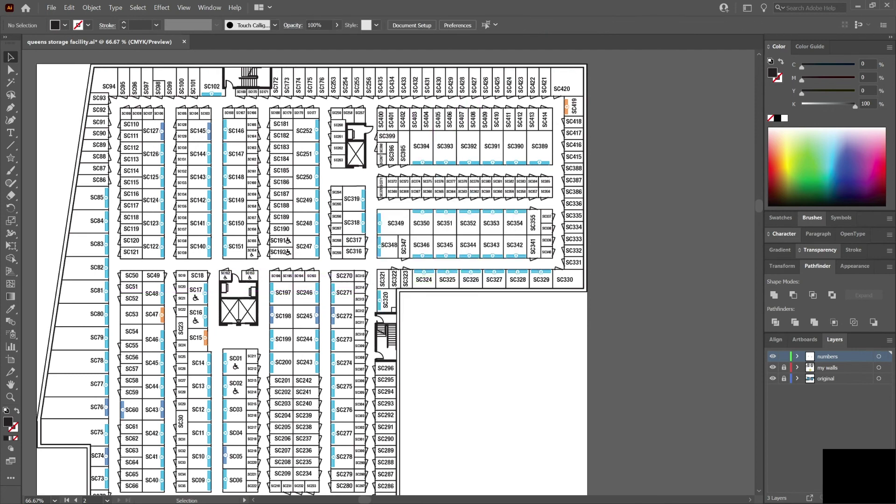
scroll(514, 362, "up", 2)
scroll(514, 362, "right", 1)
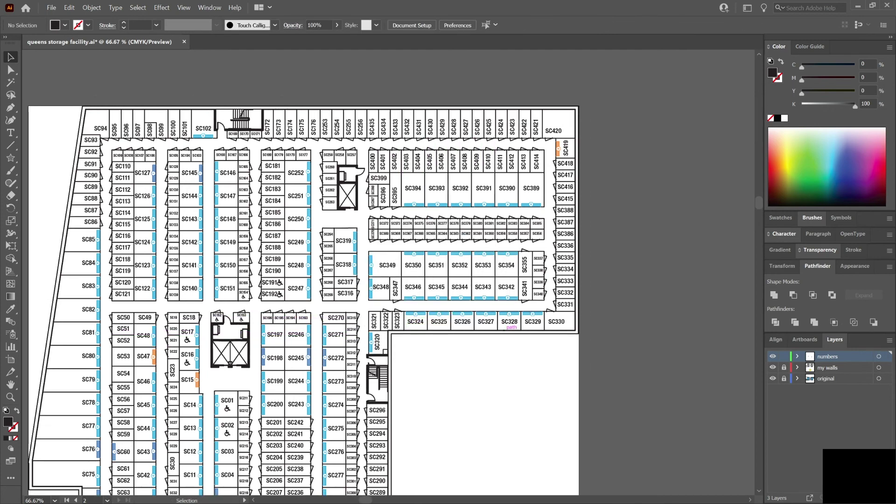
scroll(514, 362, "down", 2)
scroll(514, 361, "left", 2)
scroll(514, 362, "down", 3)
scroll(513, 362, "left", 1)
scroll(431, 362, "left", 4)
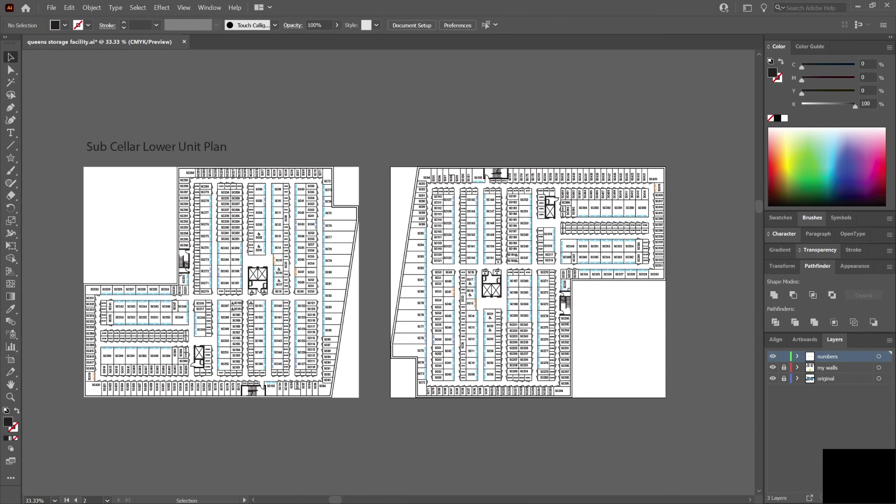
scroll(430, 348, "up", 1)
scroll(420, 362, "down", 1)
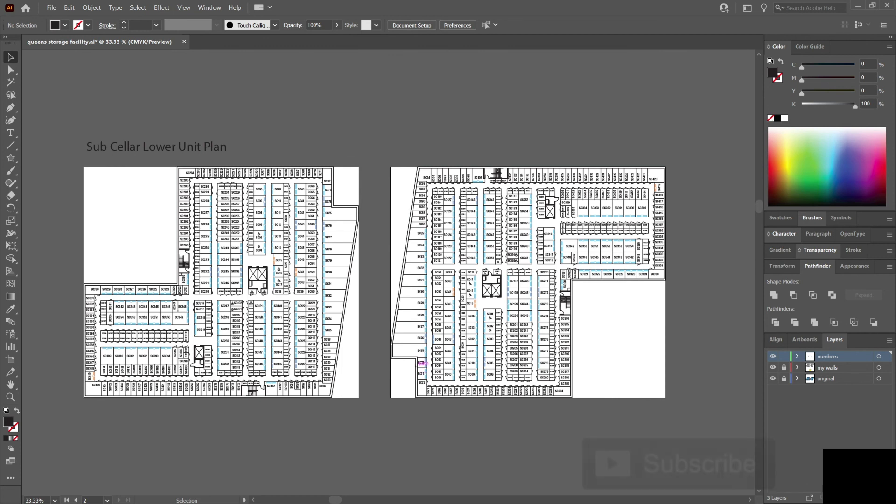